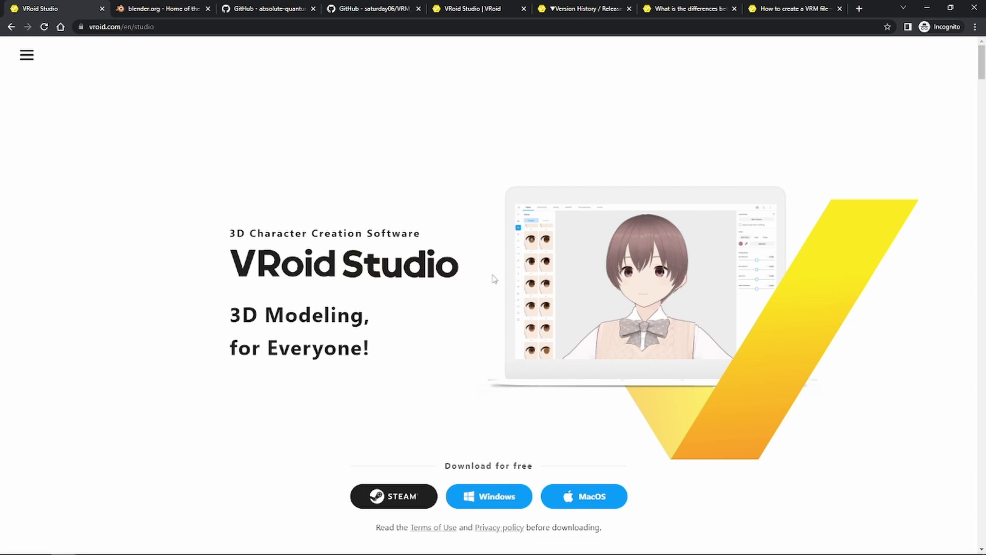
Step: Check the Cats Blender Plugin 0.19.0 release assets, then move to the VRM_Addon_for_Blender tab
left_click(167, 10)
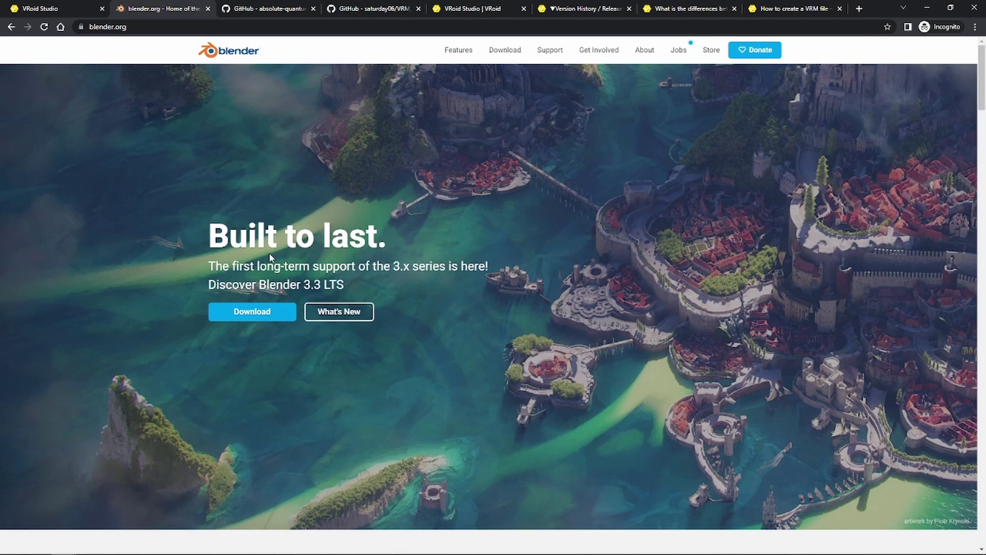
key("ctrl+Tab")
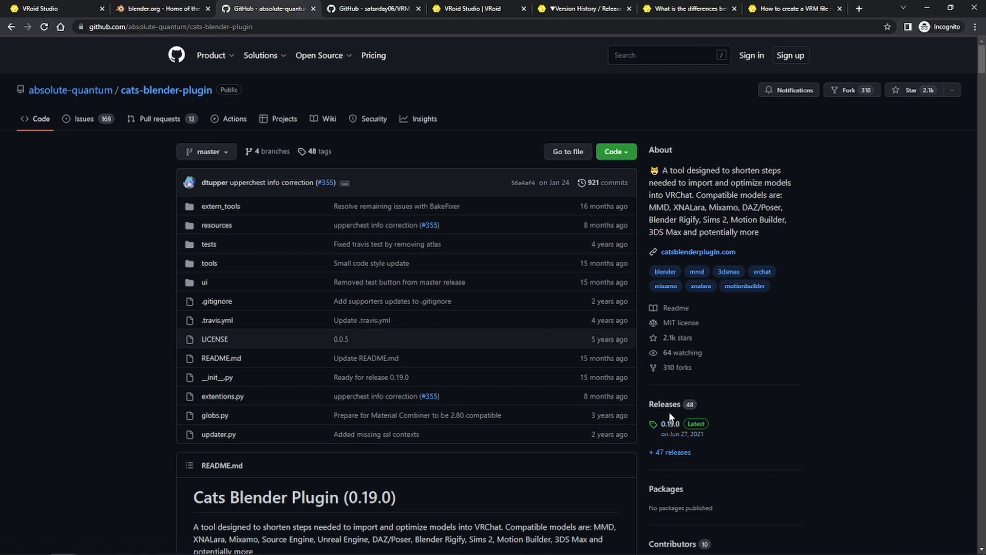
left_click(670, 433)
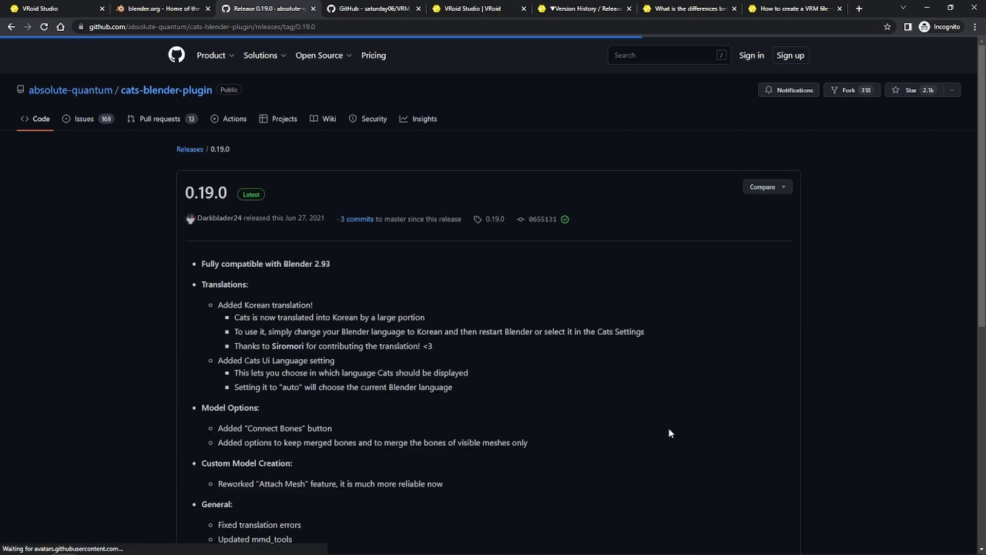
scroll(372, 297, "down", 5)
scroll(371, 297, "down", 3)
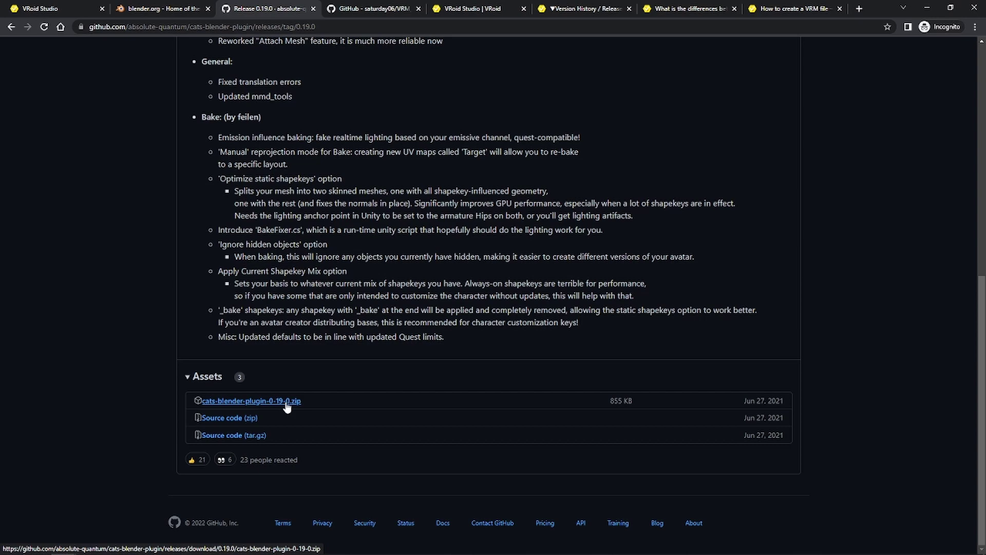
key("ctrl+Tab")
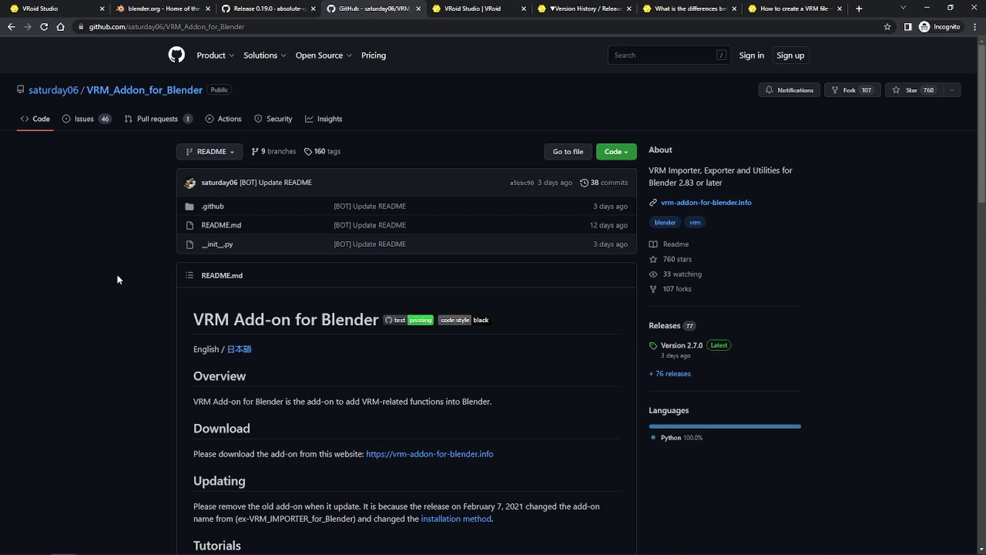
Step: Open the VRM add-on Version 2.7.0 release page, then Blender's Preferences window
left_click(692, 356)
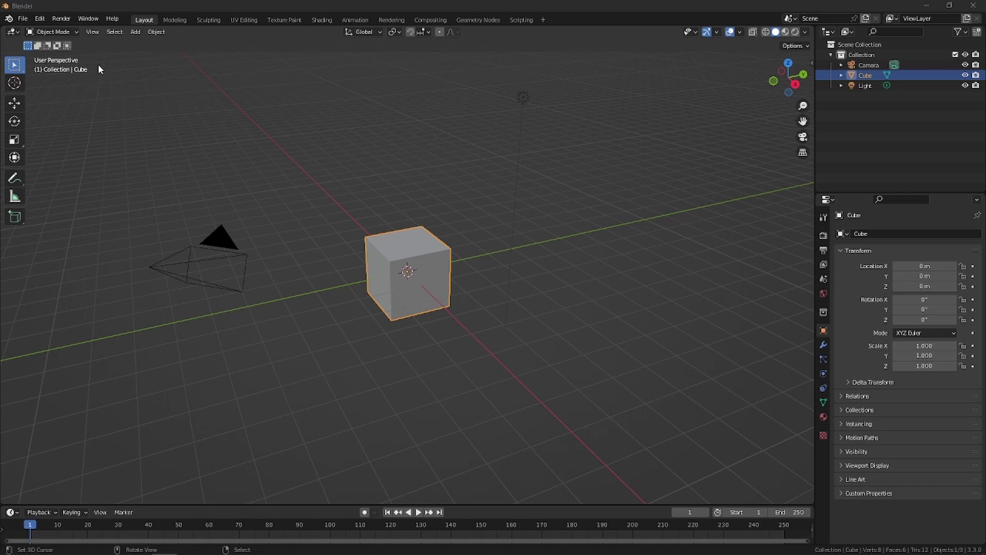
left_click(44, 19)
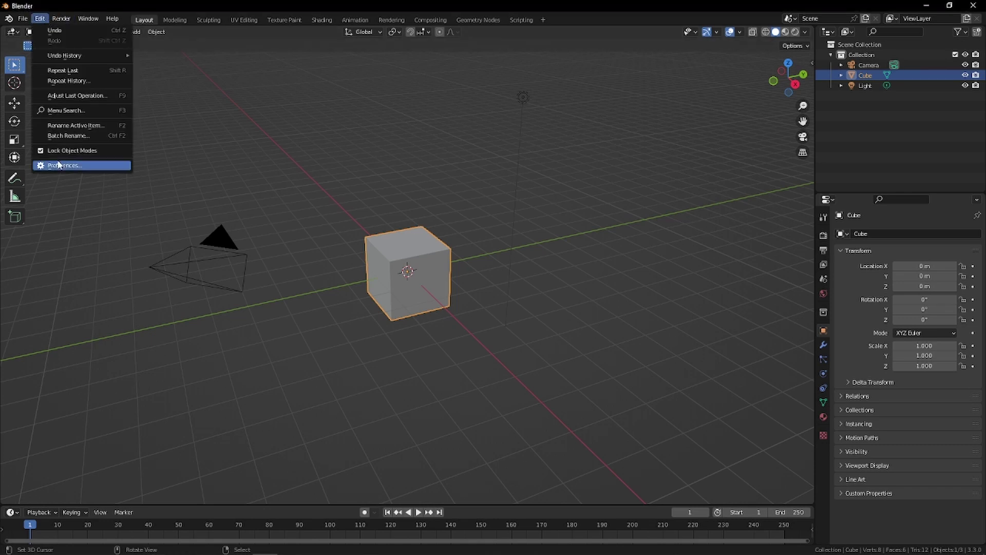
left_click(60, 166)
left_click_drag(160, 25, 349, 53)
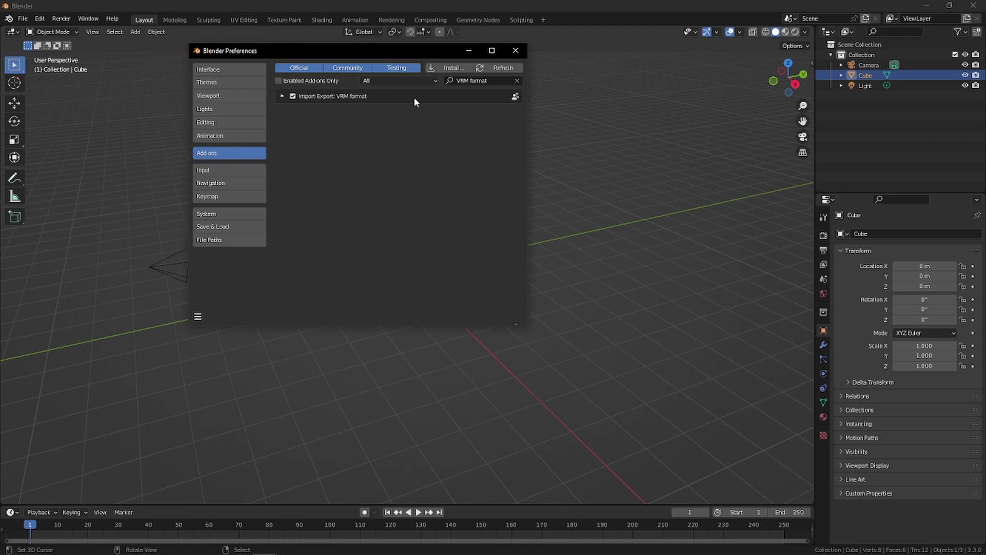
Step: Install VRM_Addon_for_Blender-2_7_0.zip as a Blender add-on
left_click(517, 81)
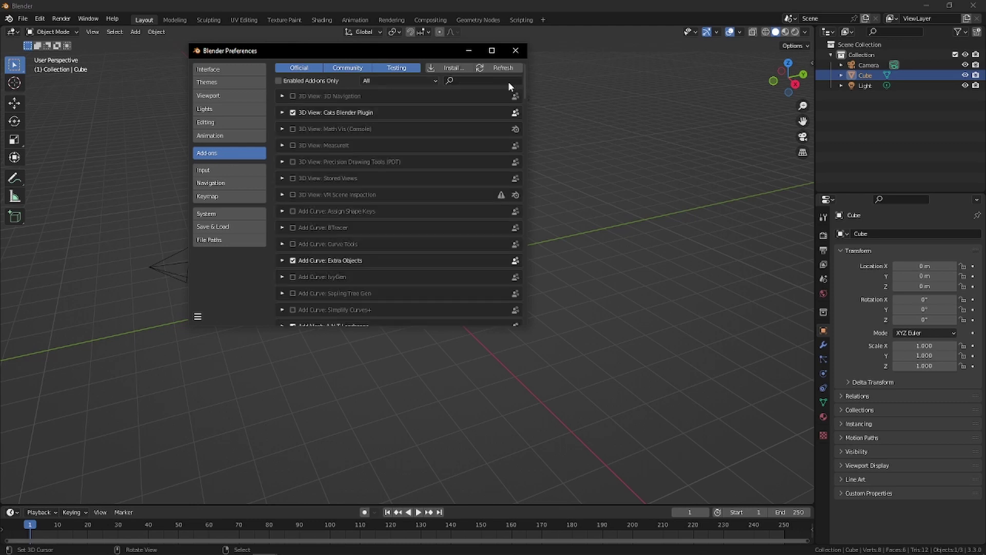
left_click(444, 67)
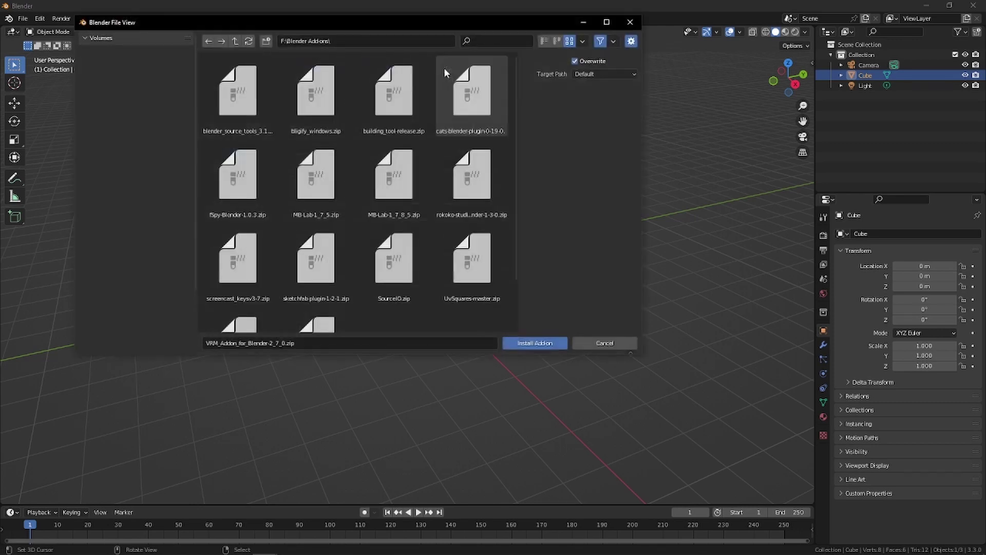
scroll(380, 320, "down", 2)
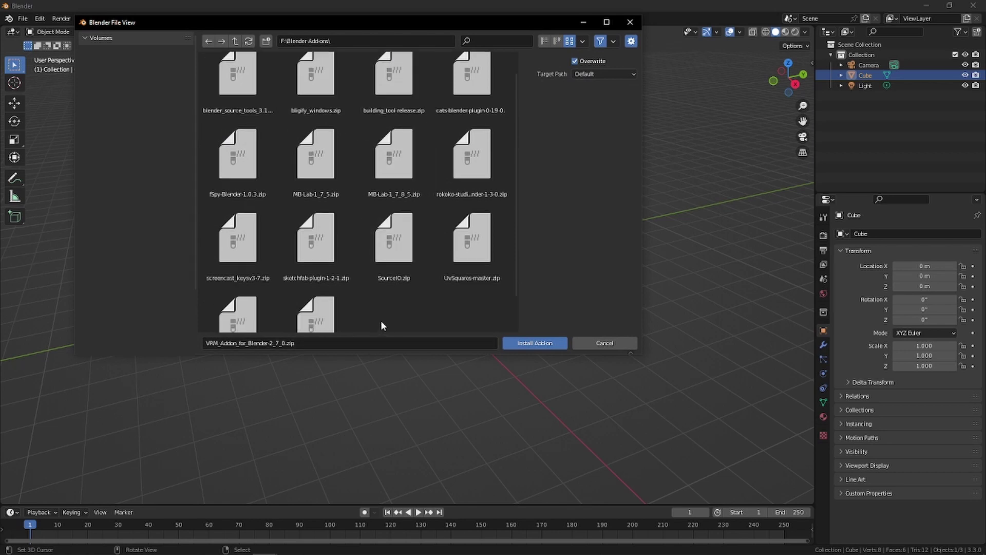
scroll(378, 290, "down", 1)
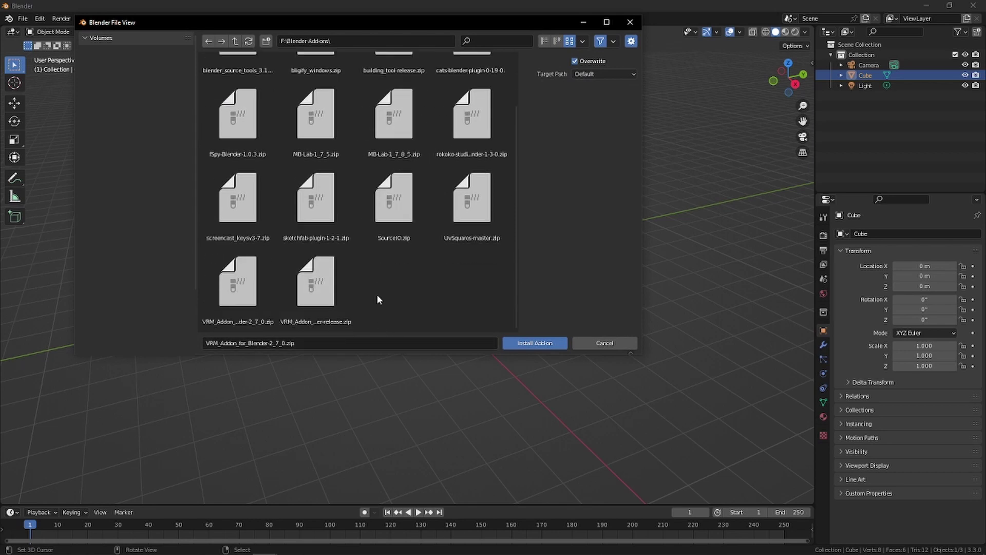
left_click(234, 297)
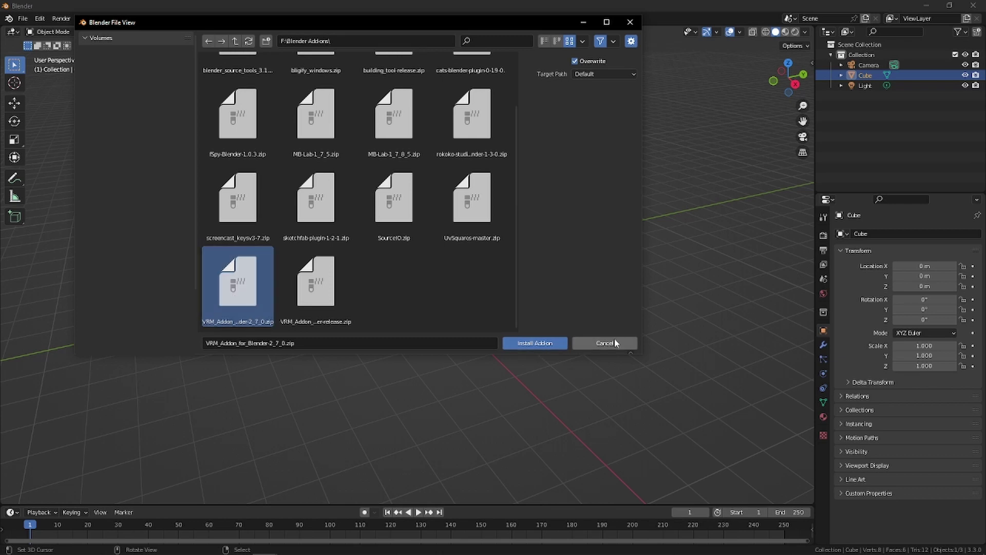
left_click(535, 343)
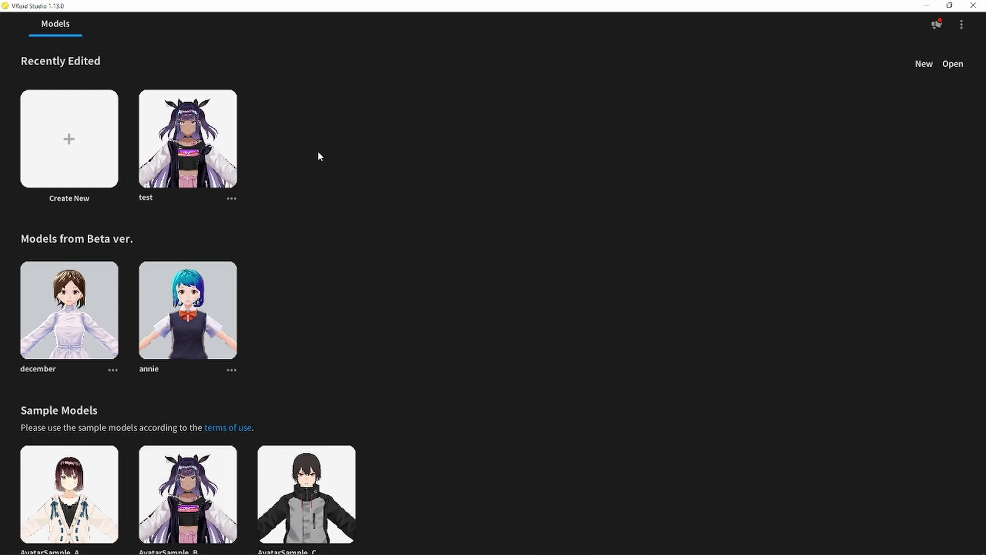
Step: Open the test avatar and choose Export as VRM from the export menu
left_click(219, 130)
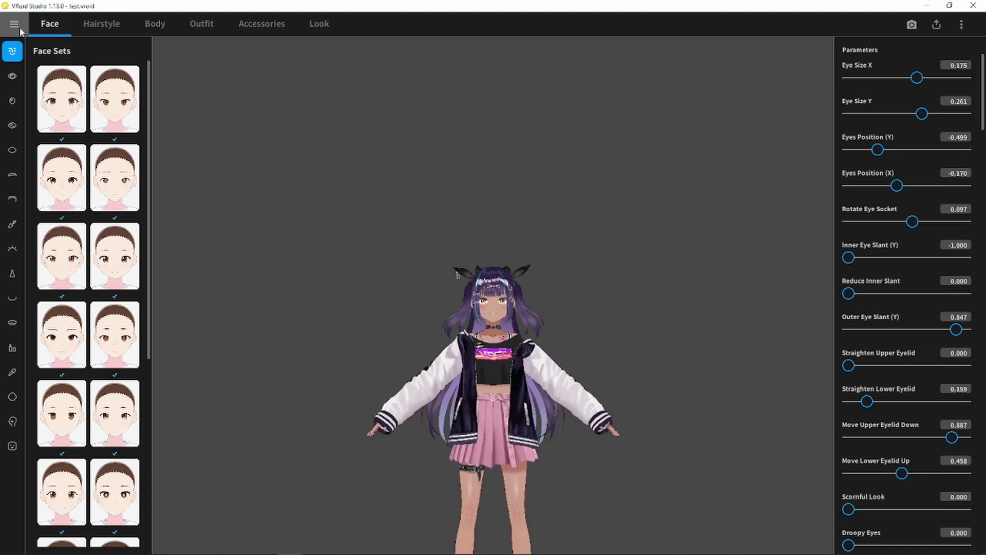
left_click(20, 30)
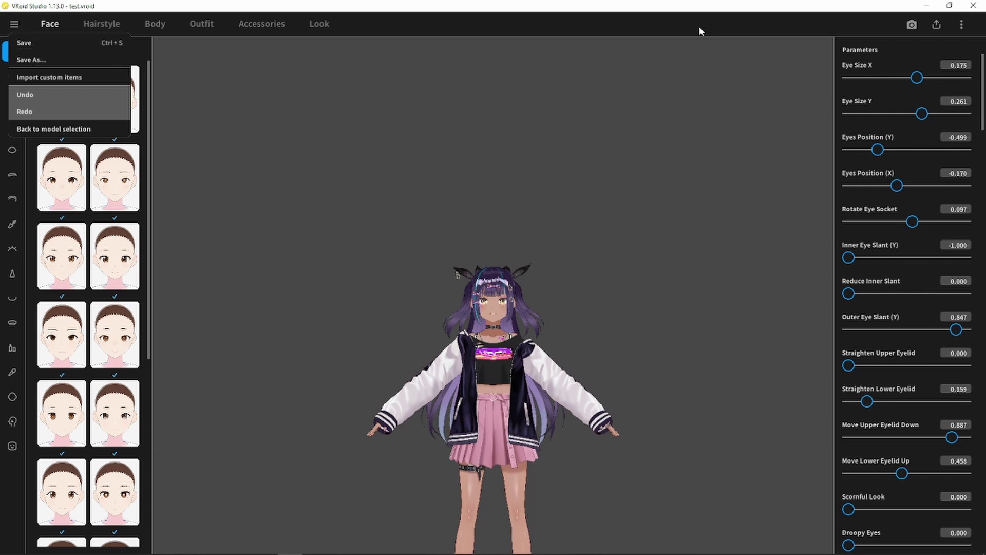
left_click(729, 26)
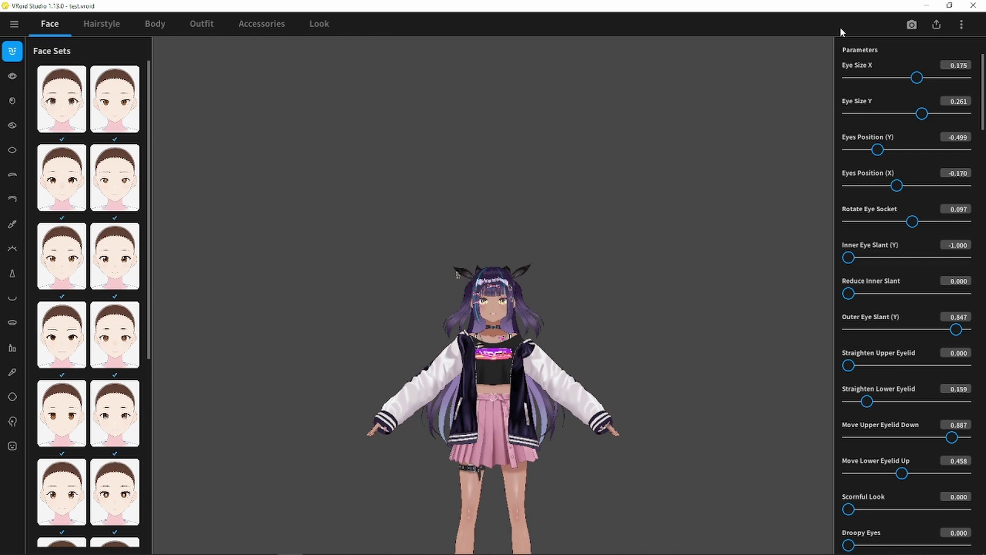
left_click(940, 28)
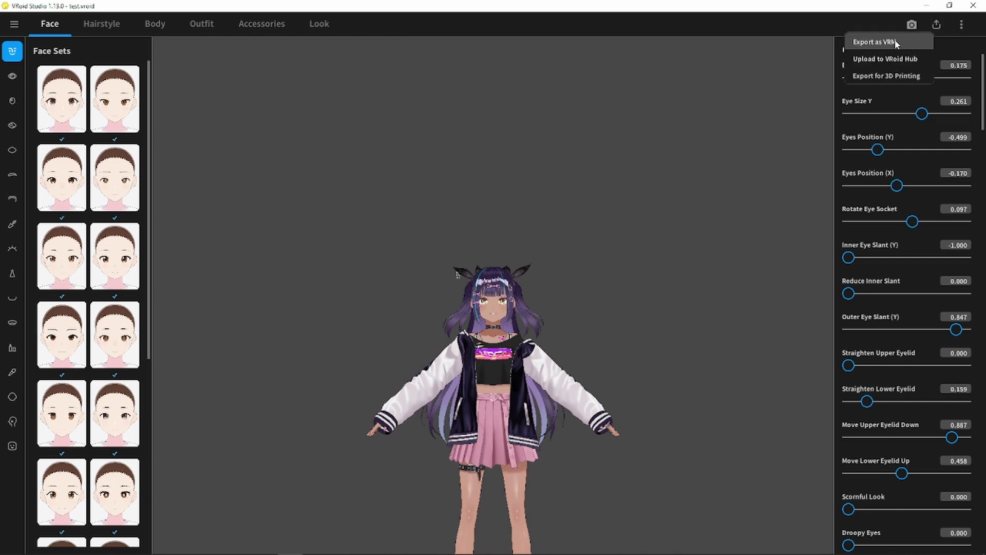
left_click(895, 43)
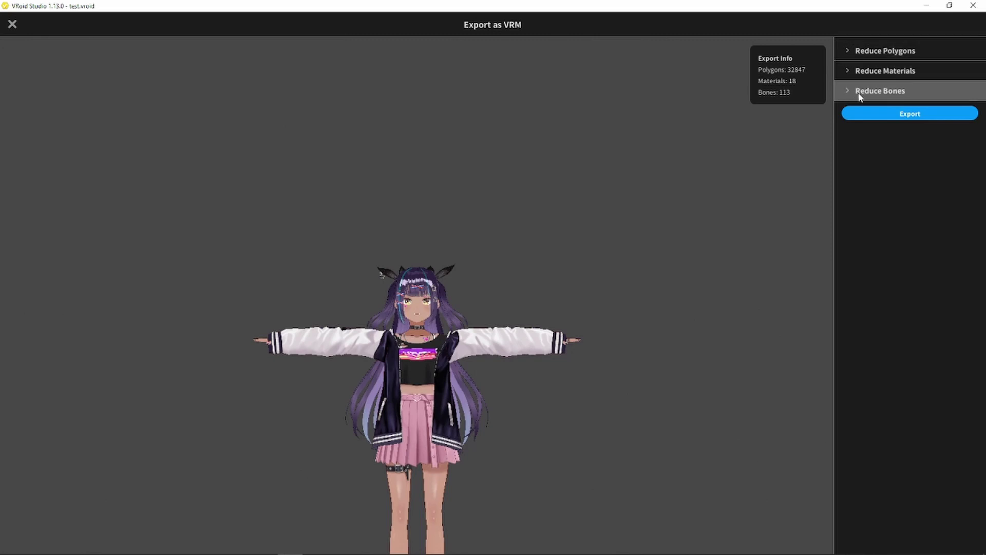
Step: Open the avatar's VRM export settings and scroll down the form
left_click(896, 117)
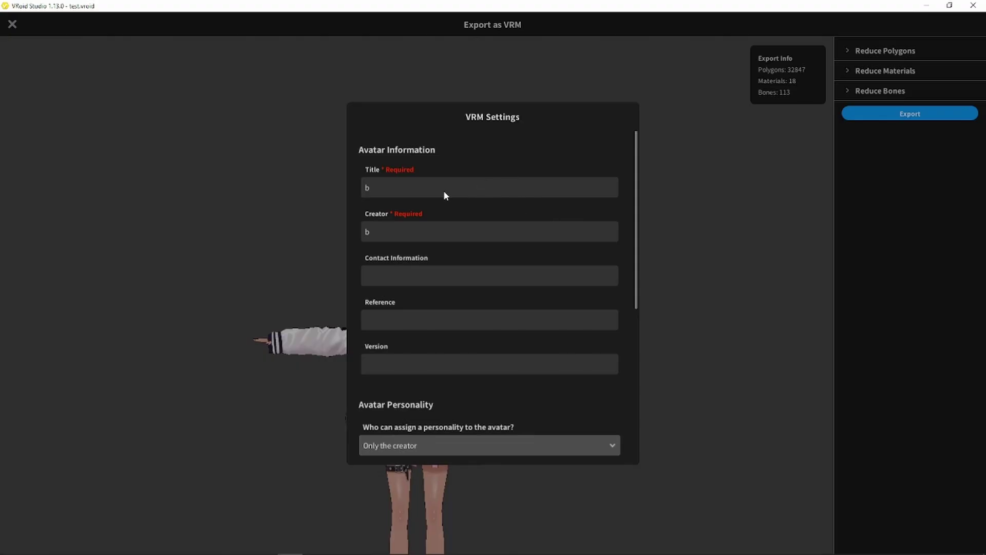
scroll(557, 251, "down", 6)
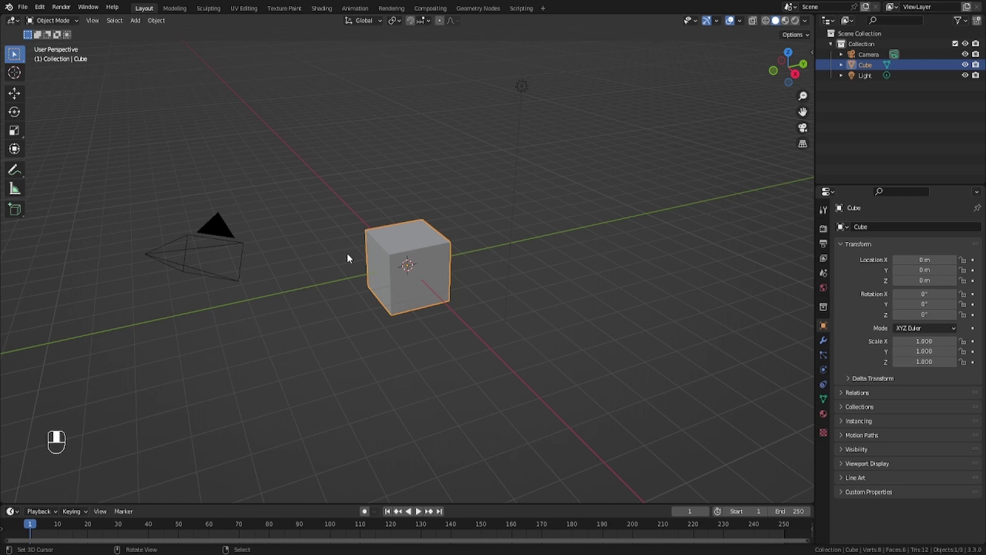
Step: Delete the default camera, cube and light
key("a")
key("x")
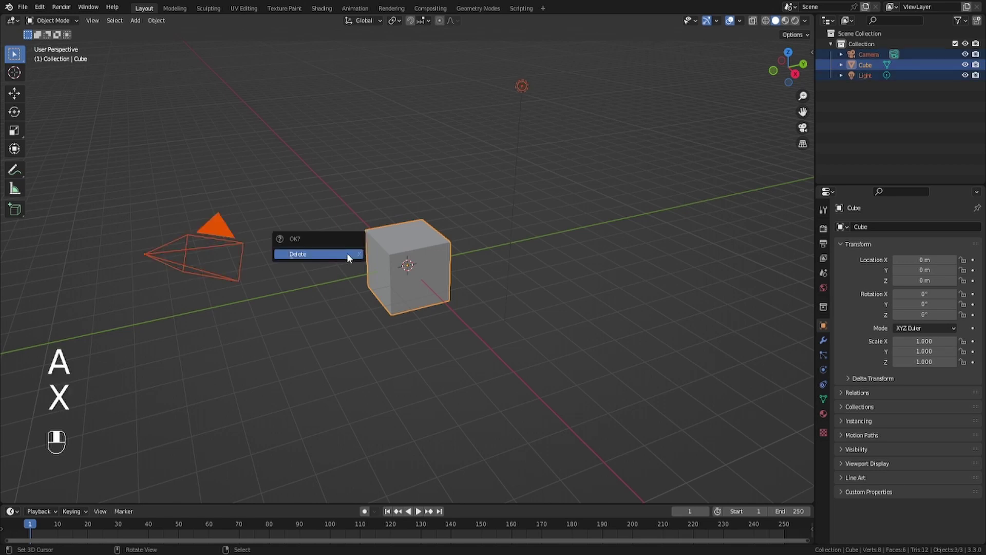
left_click(347, 254)
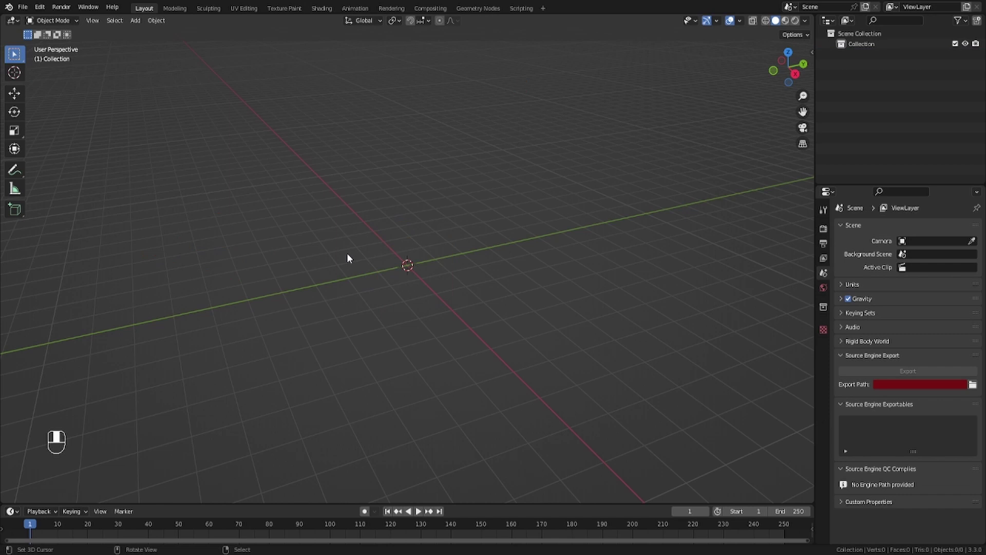
Step: Start importing a model with File > Import > VRM (.vrm)
left_click(29, 9)
mouse_move(57, 147)
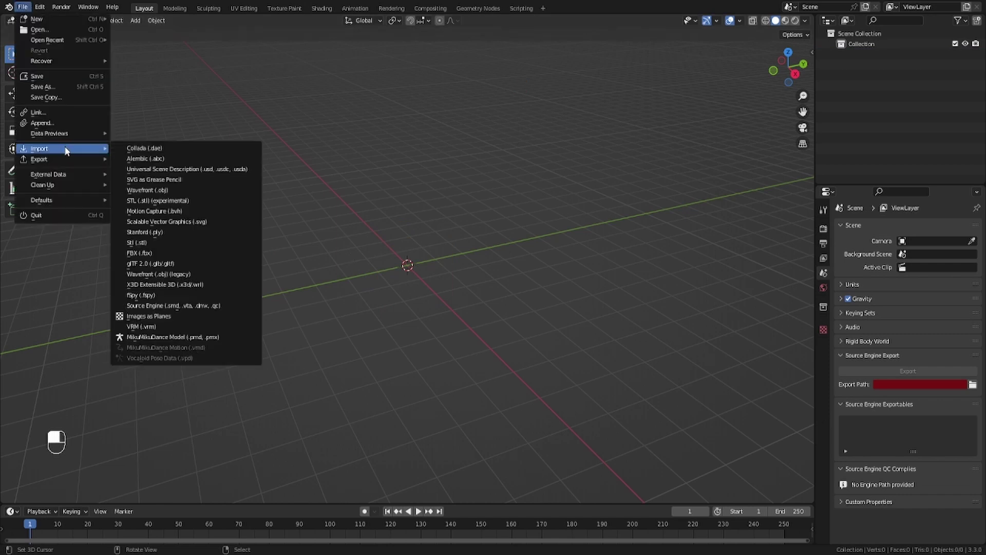
left_click(242, 327)
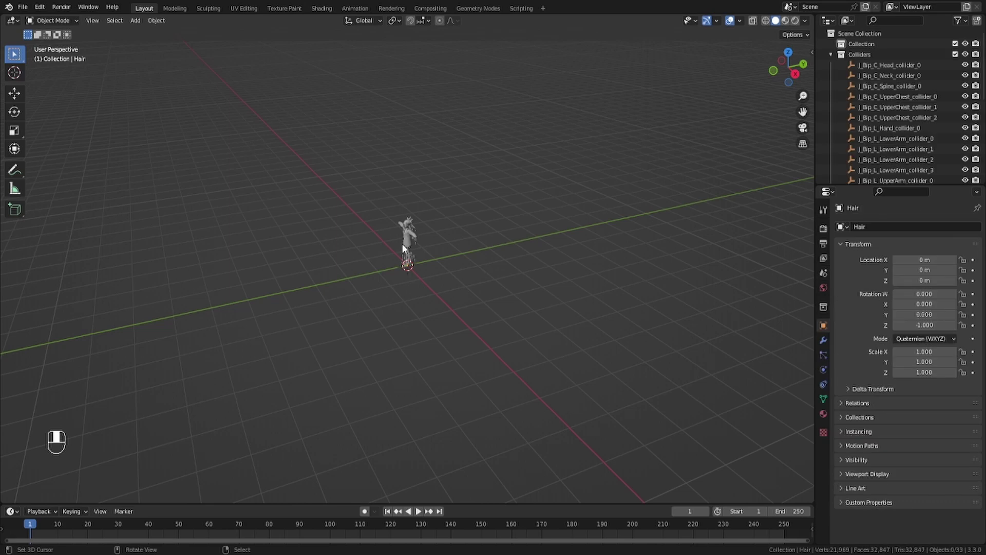
Step: Frame all the avatar objects in view and switch shading to Material Preview
key("a")
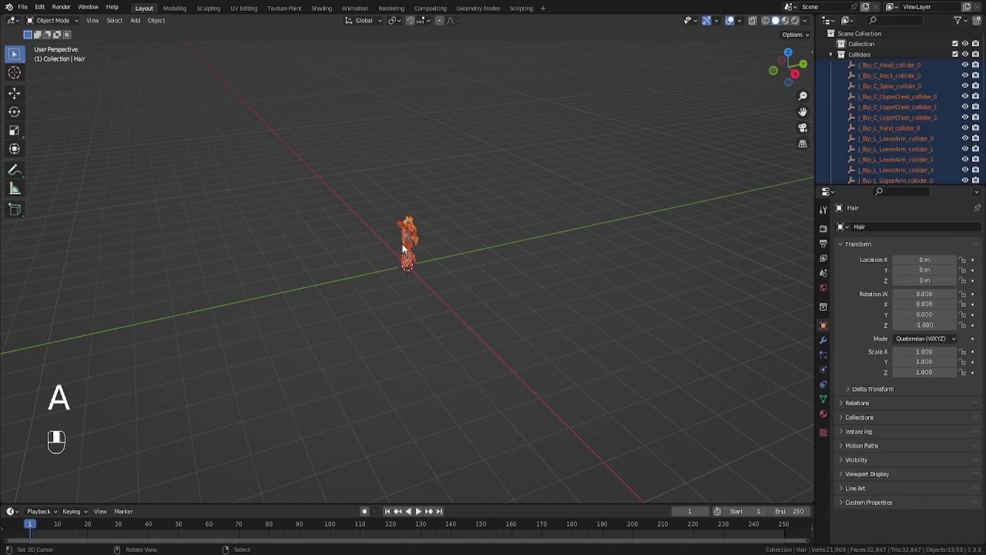
key("KP_Decimal")
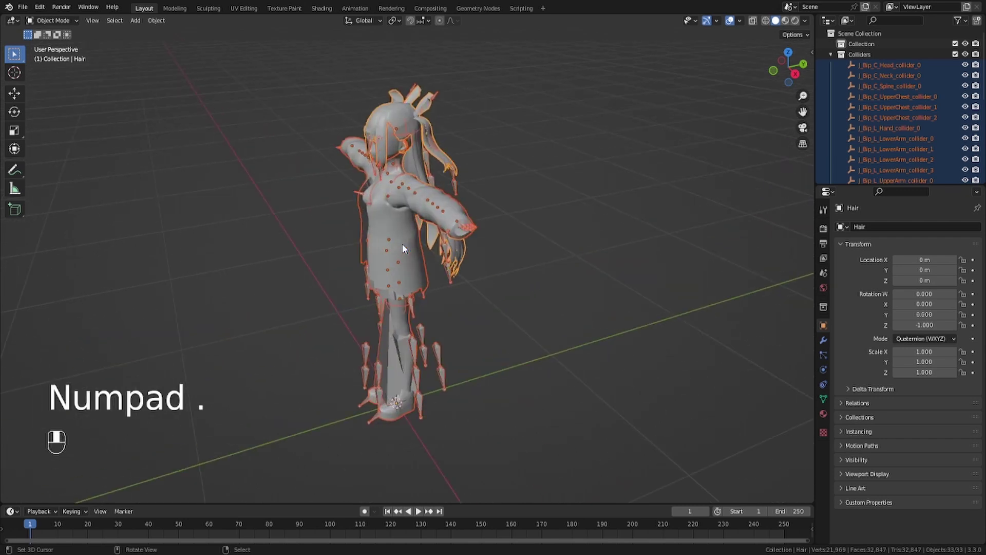
left_click(785, 21)
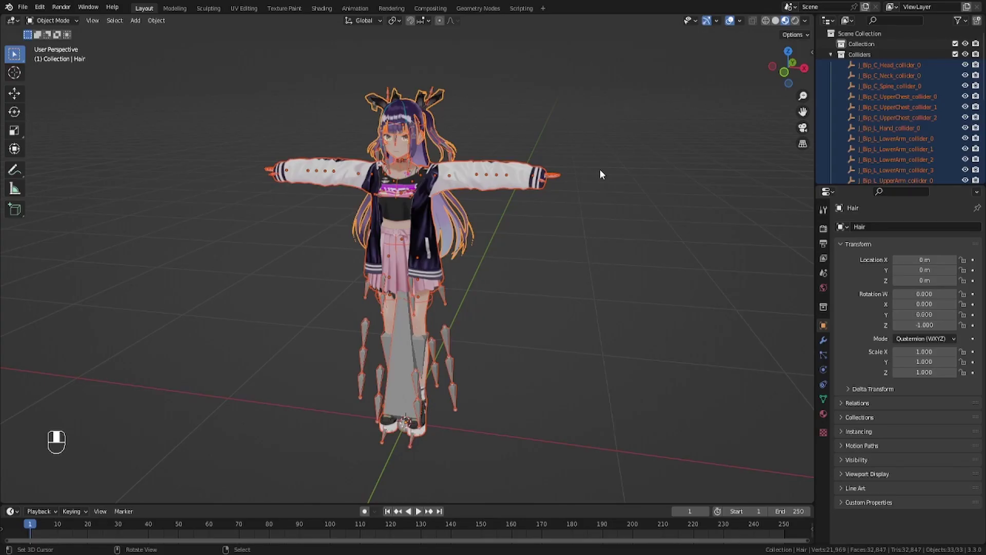
Step: Start a glTF 2.0 (.glb/.gltf) export from the File menu
left_click(24, 9)
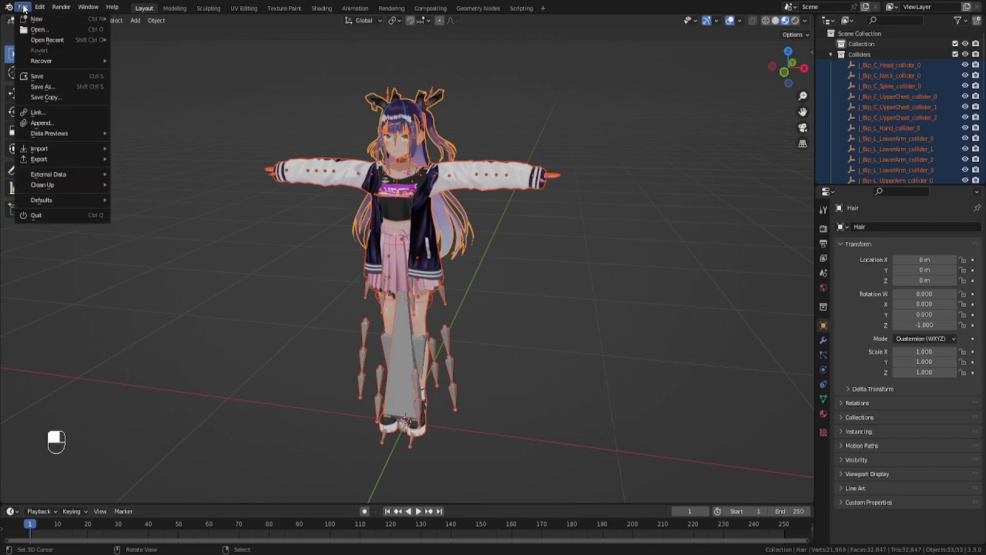
mouse_move(49, 161)
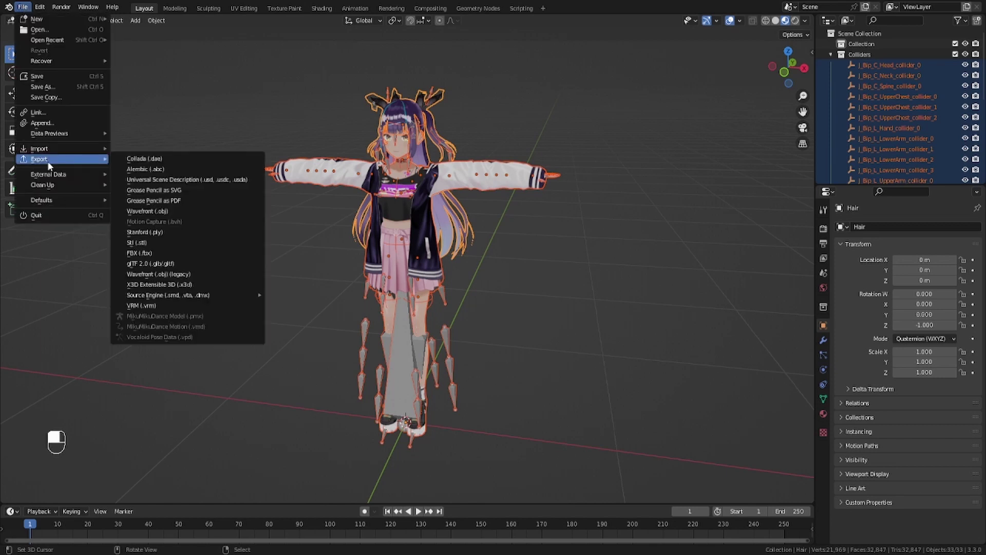
left_click(179, 264)
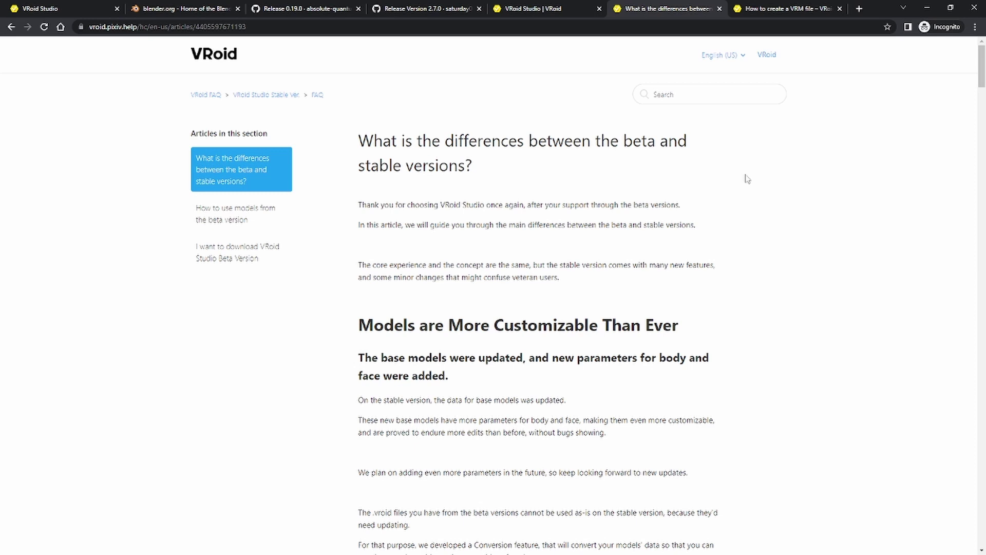
Step: Highlight the VRM editing article's lines on reloading, *.vroid files and using Unity or Blender
key("ctrl+Tab")
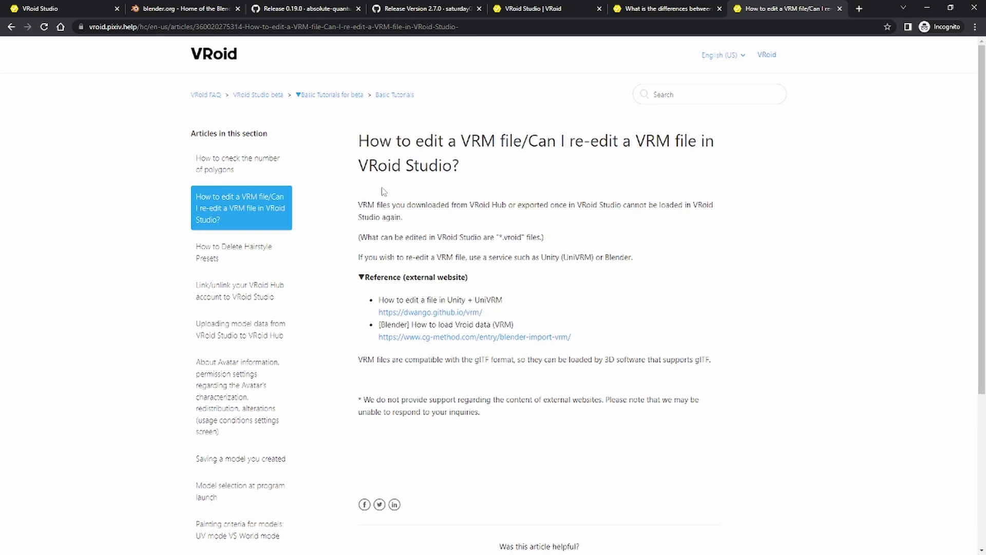
left_click_drag(359, 204, 508, 205)
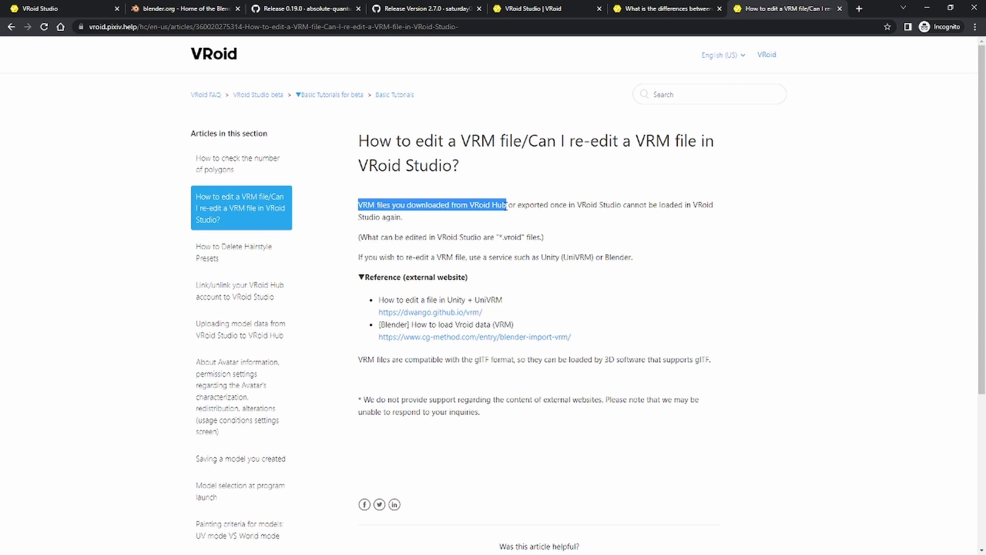
left_click(545, 206)
left_click_drag(518, 204, 636, 206)
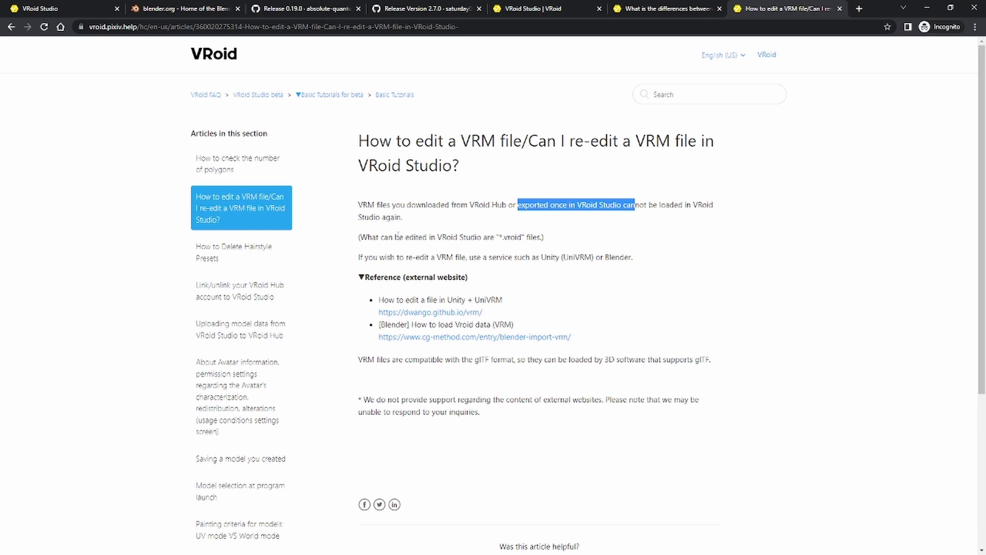
left_click_drag(496, 237, 527, 236)
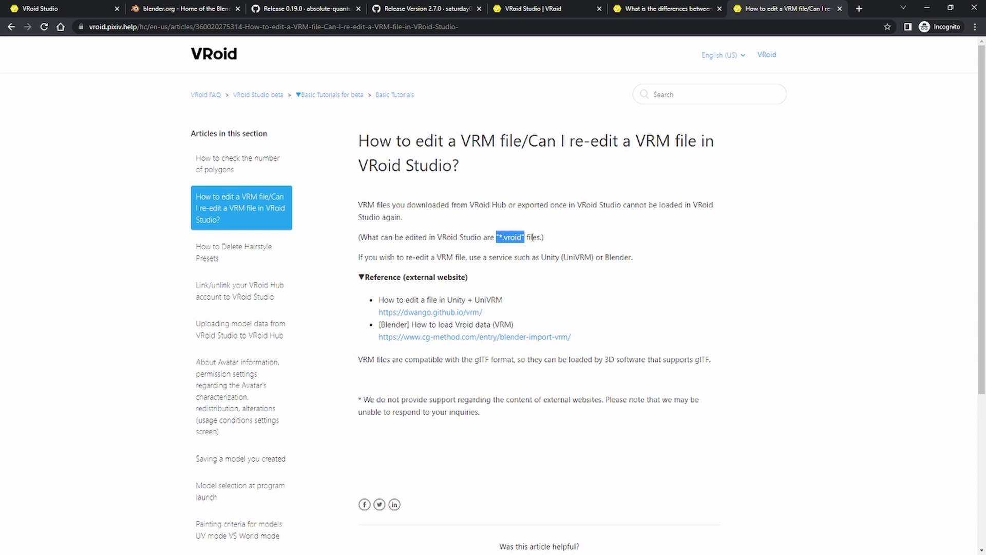
left_click_drag(468, 257, 632, 257)
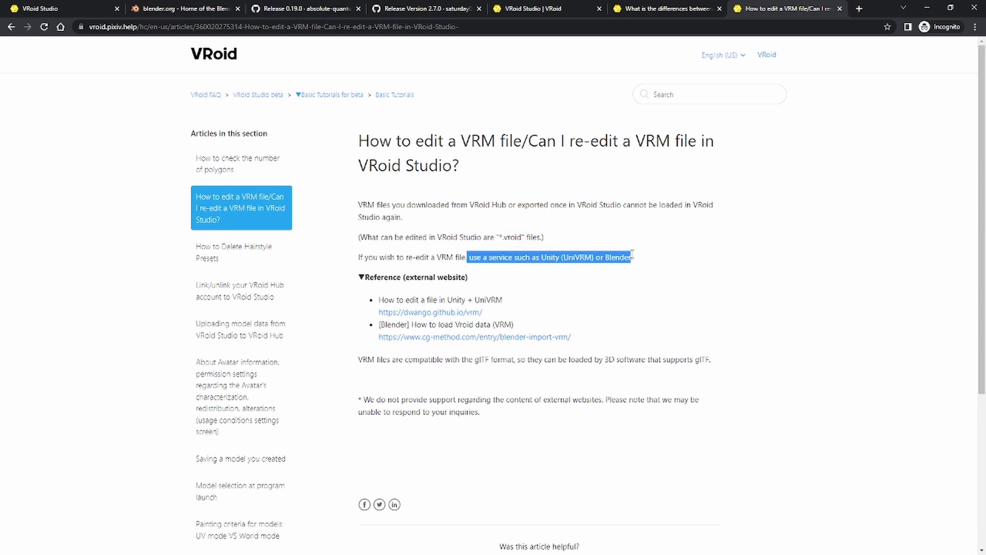